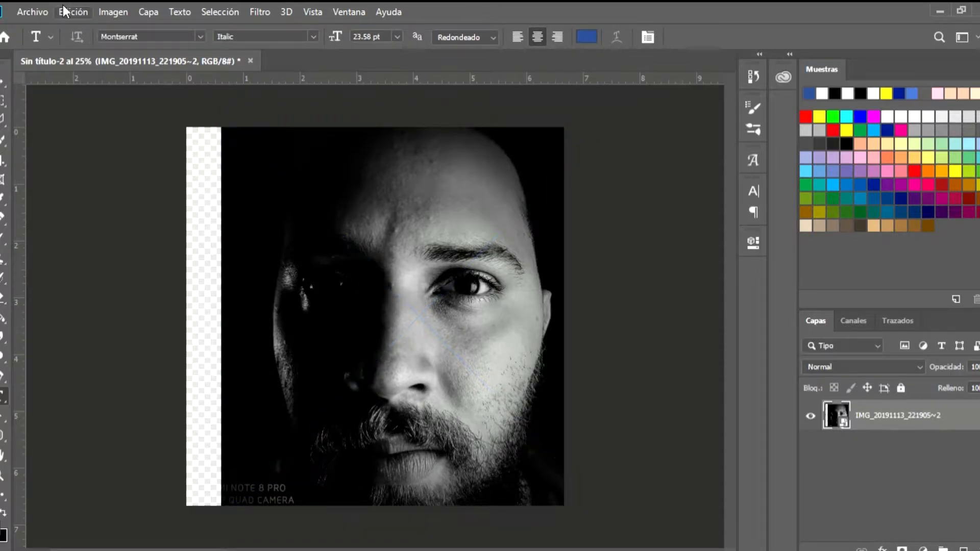
Step: Add a new layer beneath the portrait photo and fill it with black
ctrl+click(965, 549)
key(g)
click(227, 240)
Step: Add a layer mask to the portrait photo and paint out its hard left edge and dark surroundings with a large soft eraser
click(890, 416)
click(901, 549)
drag(245, 359, 359, 345)
mouse_move(137, 464)
mouse_down()
mouse_move(136, 433)
mouse_move(153, 408)
mouse_up()
mouse_move(285, 550)
mouse_down()
mouse_move(261, 550)
mouse_move(257, 314)
mouse_move(301, 204)
mouse_up()
drag(283, 346, 354, 343)
click(268, 251)
key(x)
drag(318, 293, 235, 301)
drag(319, 299, 286, 346)
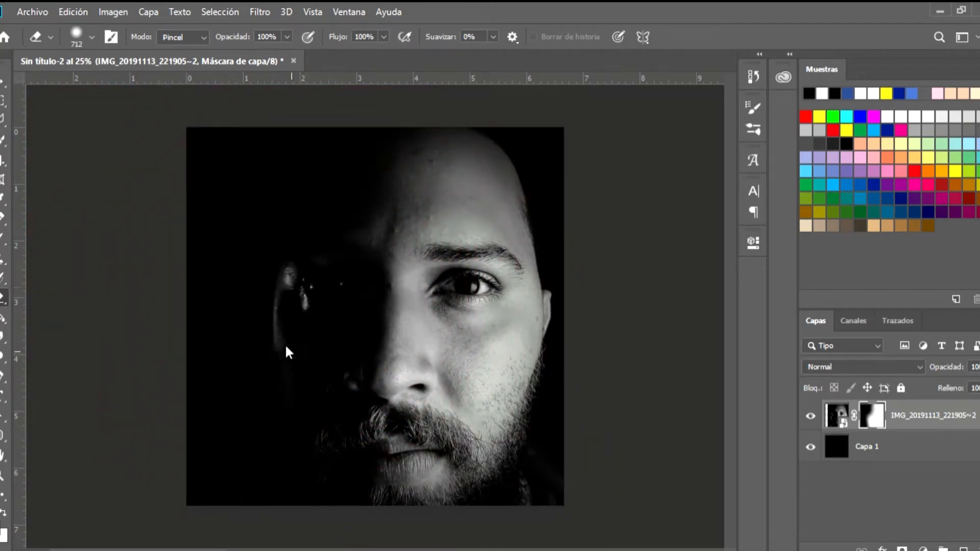
Step: Undo the last mask strokes and fade the shadowed side of the face more softly on the photo's mask with a 1232 px eraser
key(ctrl+z)
key(ctrl+z)
drag(304, 284, 386, 271)
click(204, 270)
key(x)
click(319, 223)
click(327, 253)
key(ctrl+z)
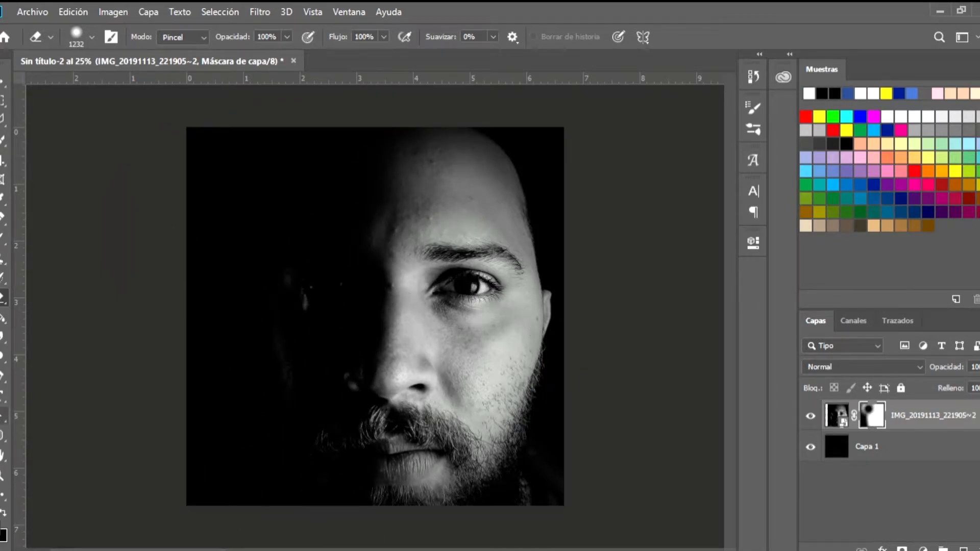
Step: Place the INSIGNIA3 artwork, enlarge it and position its vertical lettering over the lit side of the face
key(t)
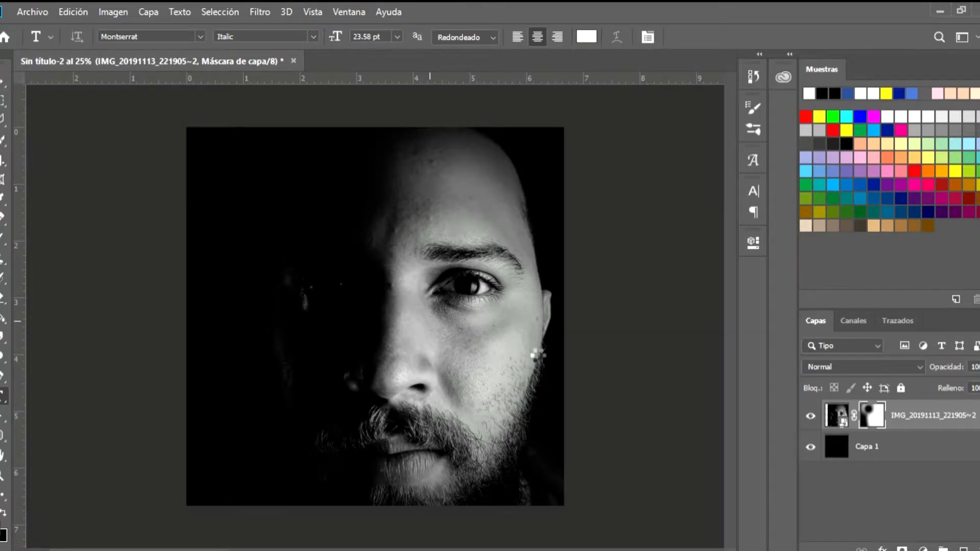
key(Return)
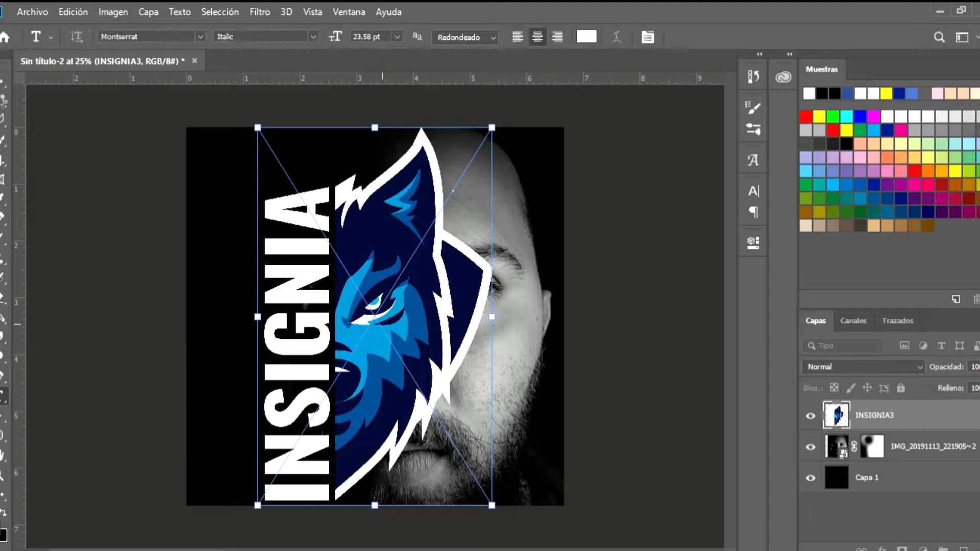
key(ctrl+t)
drag(492, 127, 616, 118)
drag(459, 206, 606, 209)
key(Return)
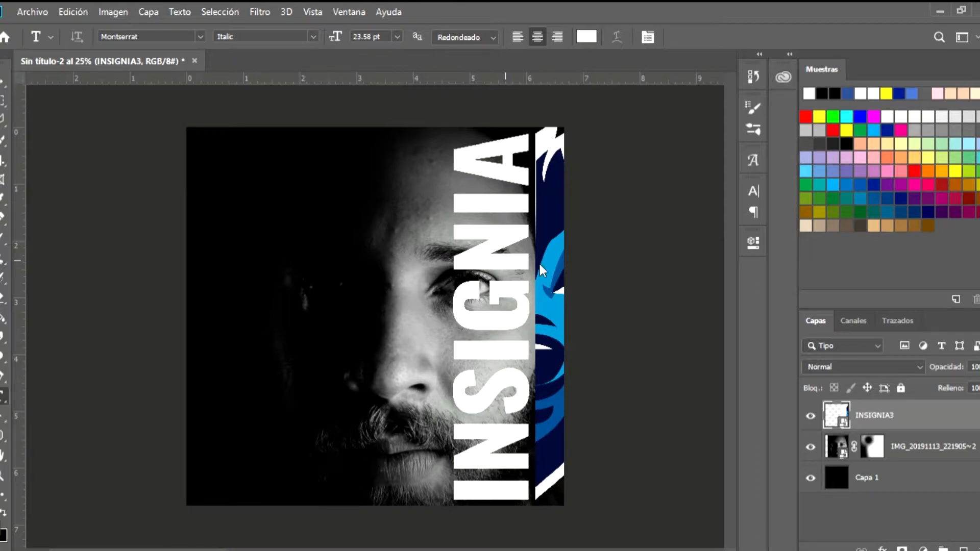
Step: Mask the INSIGNIA3 layer to the vertical lettering with a rectangular selection and nudge it slightly up and left
key(m)
drag(405, 127, 530, 535)
click(902, 548)
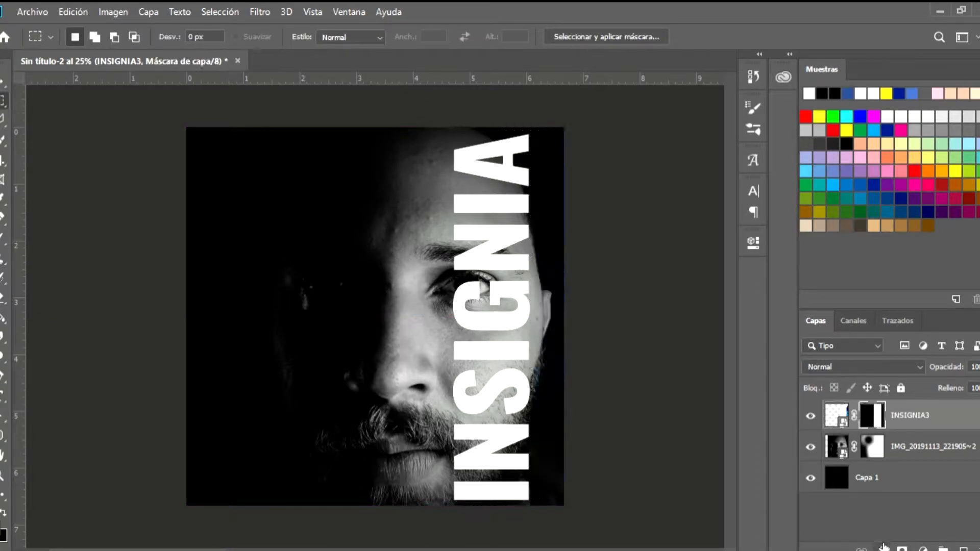
key(ctrl+Up)
key(ctrl+Up)
key(ctrl+Left)
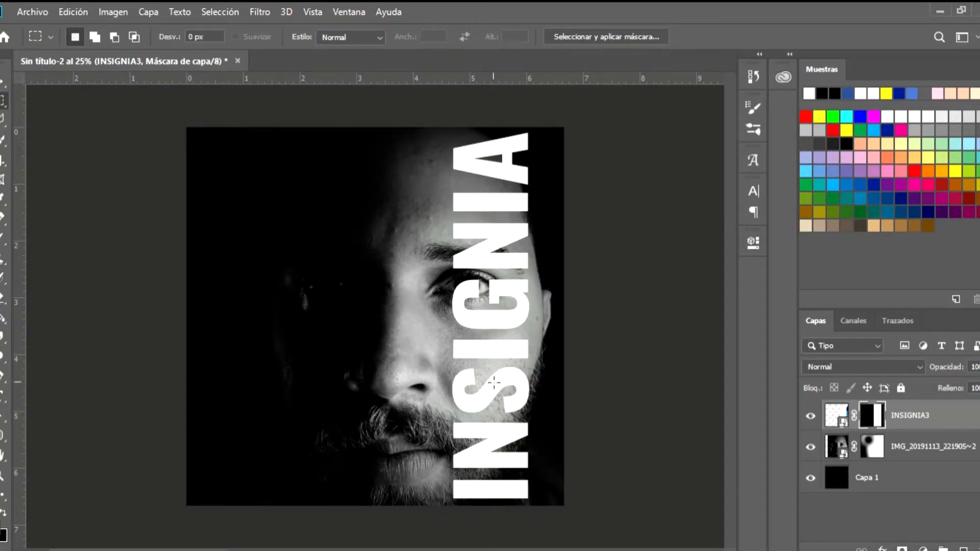
Step: Clip a duplicate of the photo layer to the INSIGNIA3 lettering and erase the original photo's right edge on its mask
drag(910, 444, 911, 405)
alt+click(914, 431)
click(918, 480)
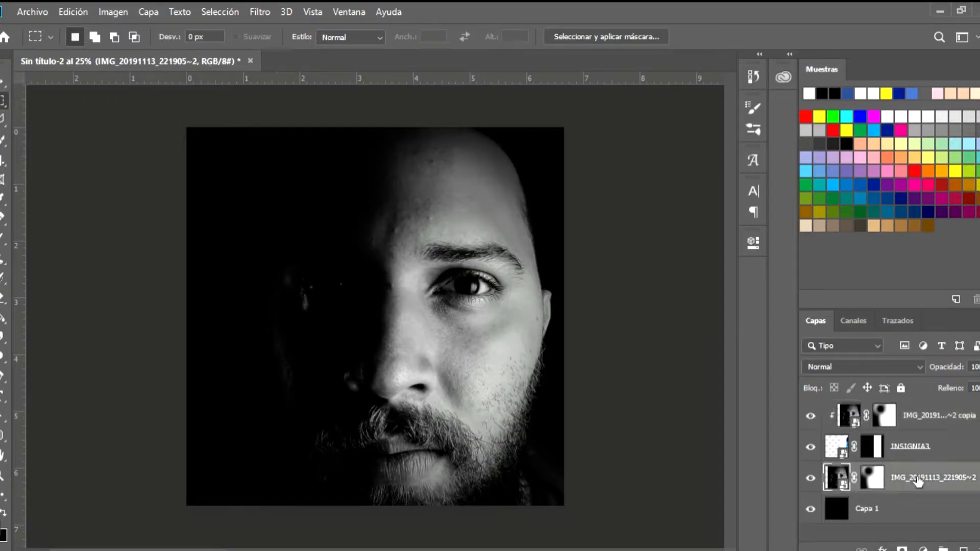
click(3, 298)
click(871, 475)
mouse_move(626, 204)
mouse_down()
mouse_move(752, 350)
mouse_move(758, 339)
mouse_up()
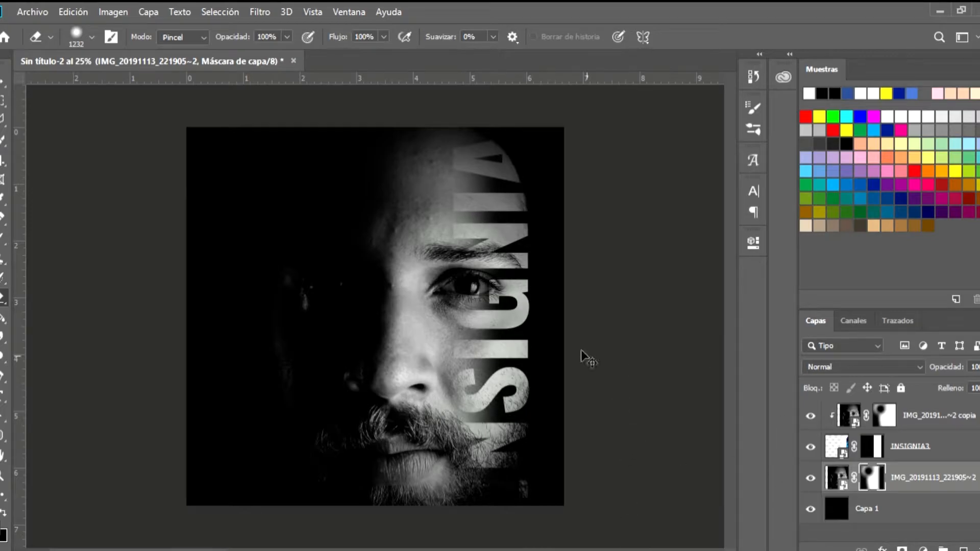
Step: Shift the INSIGNIA3 lettering and its mask slightly to the left
click(969, 439)
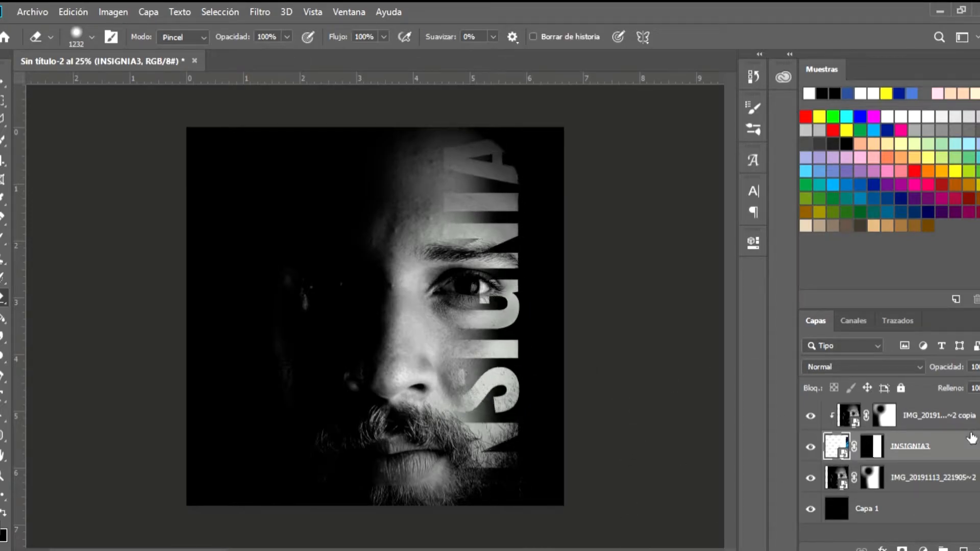
click(871, 446)
Step: Try to whiten the lettering by erasing the clipped photo copy's mask along the right side with a large soft eraser
click(884, 416)
drag(586, 158, 592, 449)
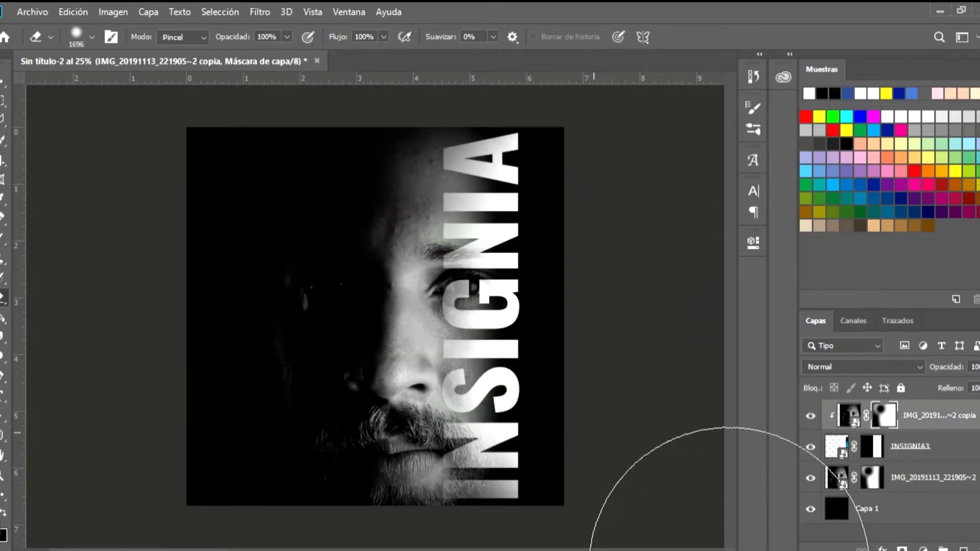
key(x)
drag(587, 244, 598, 143)
mouse_move(462, 355)
mouse_down()
mouse_move(553, 309)
mouse_move(640, 454)
mouse_up()
Step: Try alternating hiding and revealing strokes on the clipped photo copy's mask with a 2168 px eraser
key(x)
click(548, 307)
key(x)
click(549, 308)
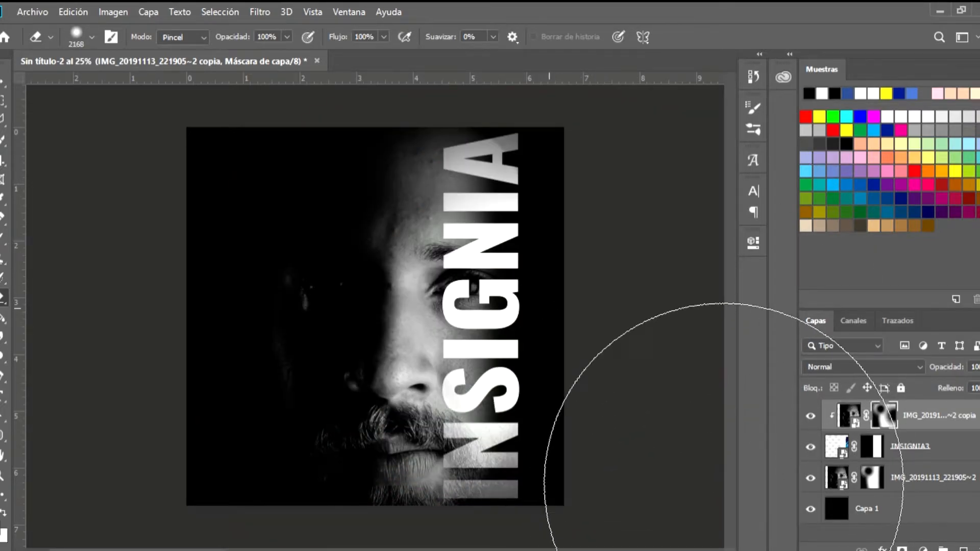
drag(549, 308, 643, 420)
key(ctrl+z)
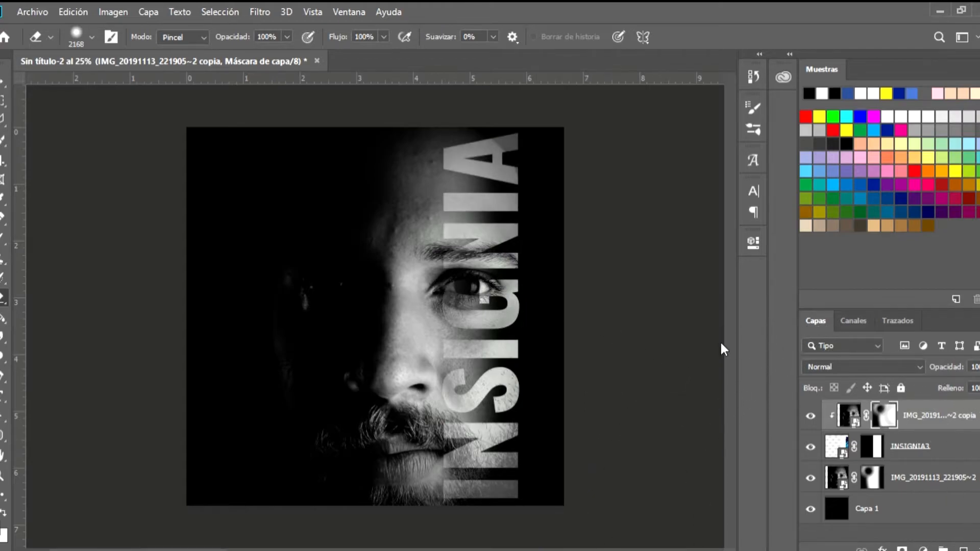
click(849, 415)
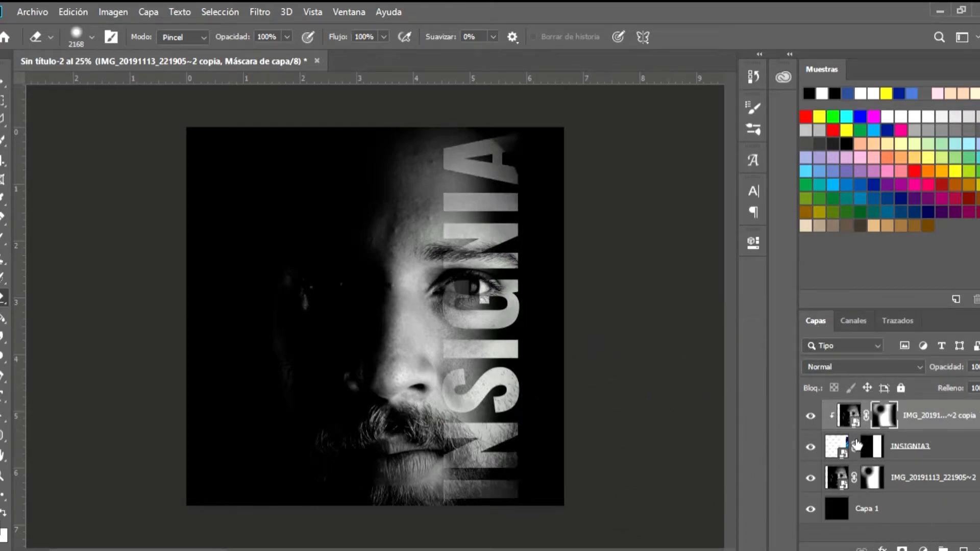
click(876, 449)
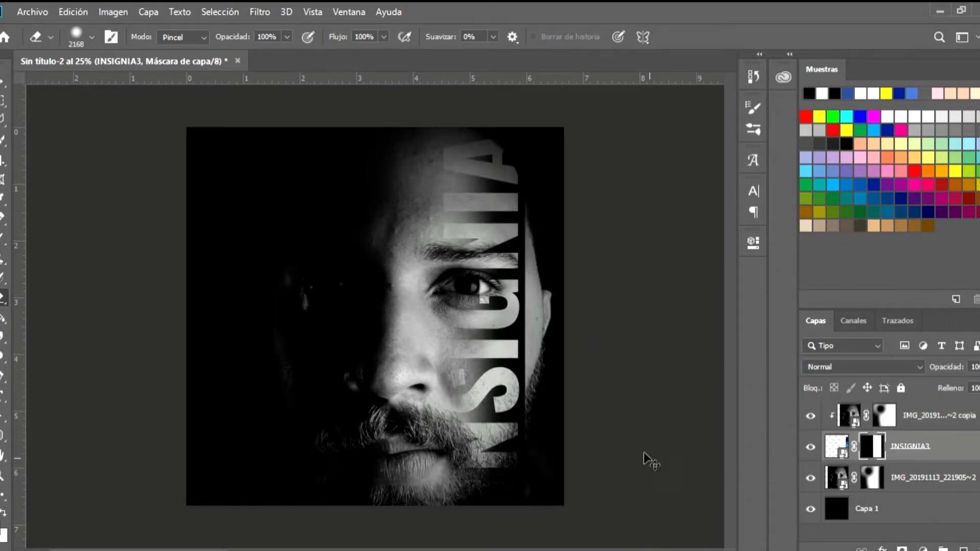
Step: Try to darken the right side of the original photo on its mask with the 2168 px eraser
click(871, 477)
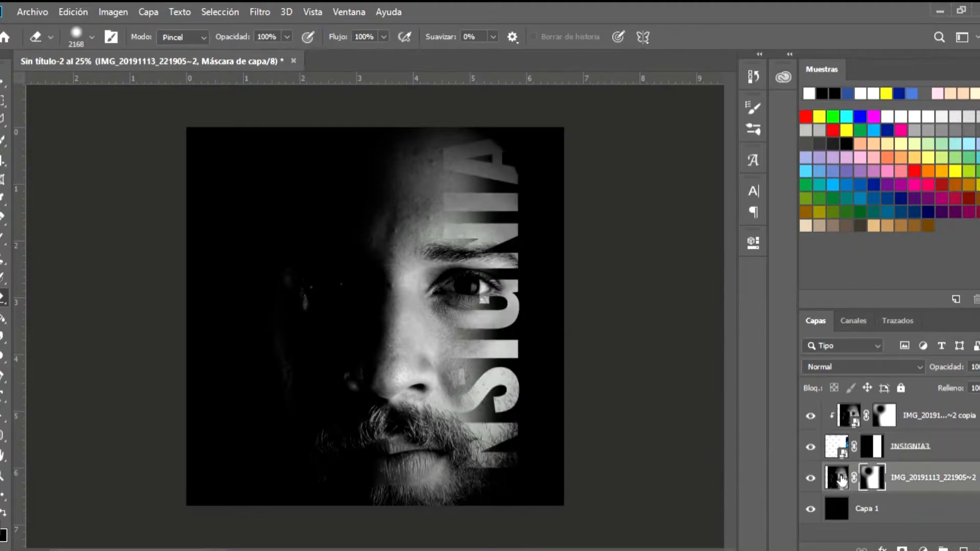
click(570, 290)
key(ctrl+z)
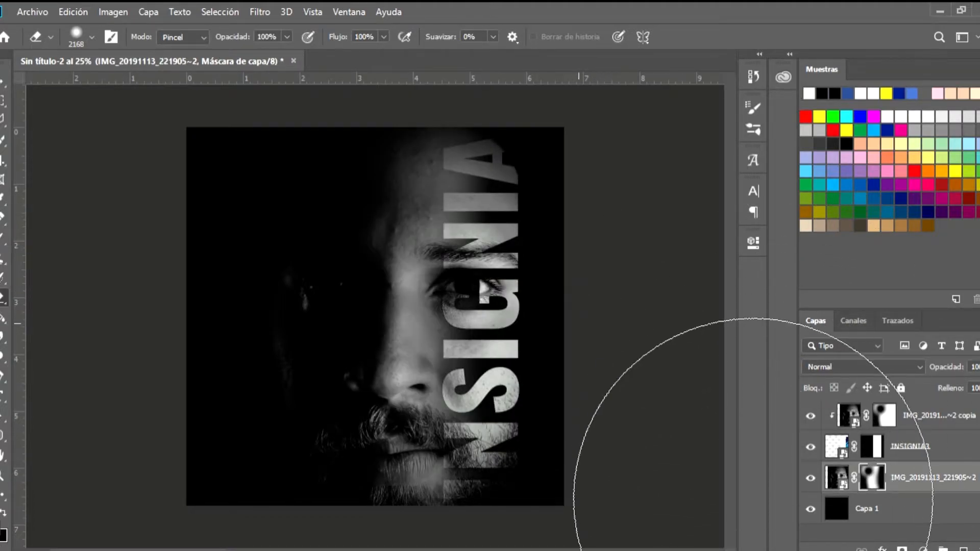
key(ctrl+z)
Step: Fade the original photo behind the lettering on its mask, using a soft eraser enlarged to 2648 px
click(872, 477)
drag(667, 222, 667, 450)
alt+drag(464, 347, 510, 345)
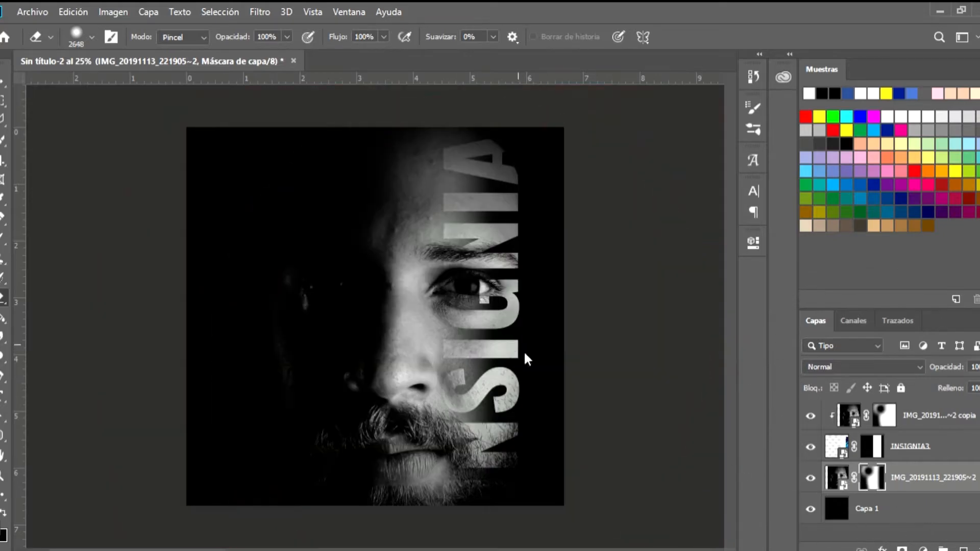
drag(652, 376, 671, 487)
key(ctrl+z)
drag(375, 347, 377, 348)
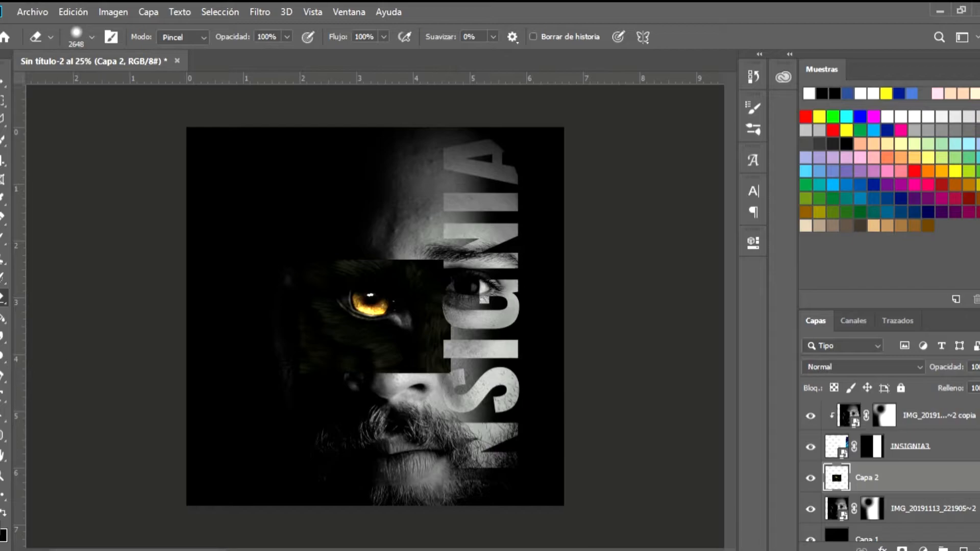
Step: Add a mask to the yellow animal eye layer and blend its edges with a white-to-black radial gradient centred on the eye
right_click(3, 318)
click(38, 317)
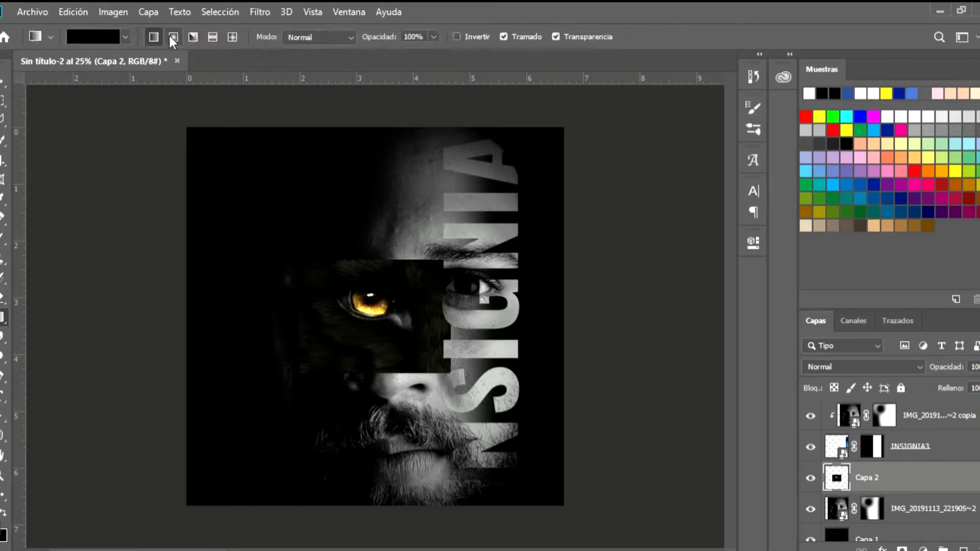
click(916, 544)
mouse_move(375, 316)
mouse_down()
mouse_move(370, 301)
mouse_move(449, 324)
mouse_up()
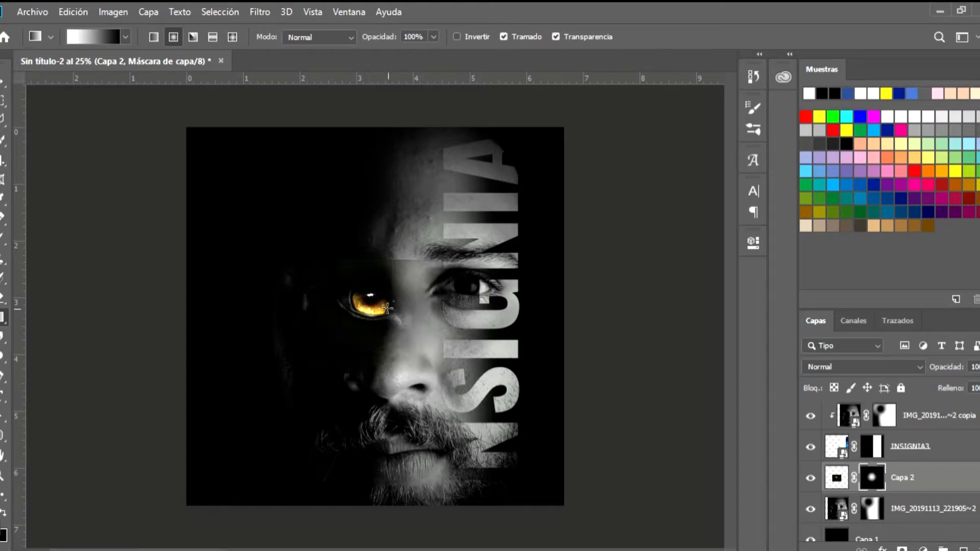
Step: Move the yellow eye onto the shadowed eye socket, with its centre at X 771.50 px and Y 916.00 px
key(ctrl+t)
drag(391, 317, 348, 302)
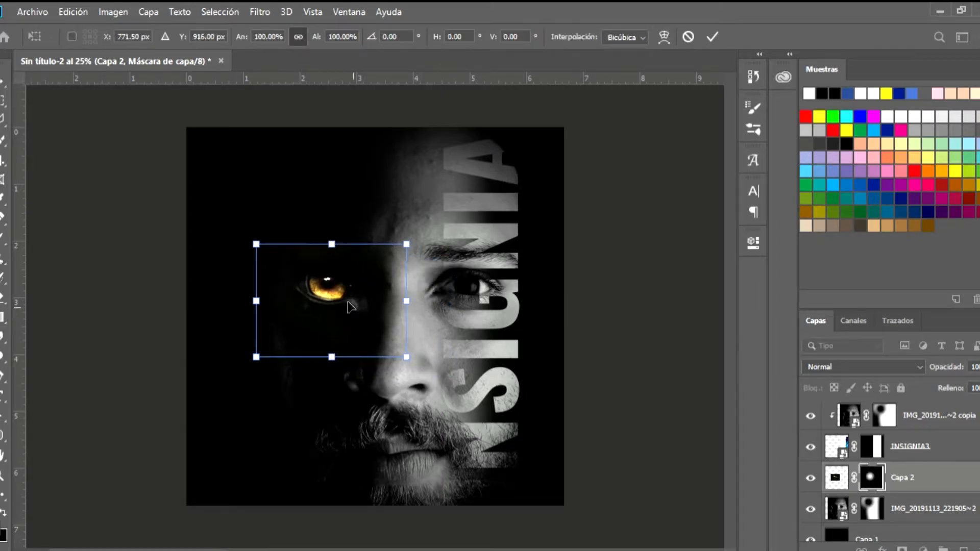
key(Return)
Step: Temporarily disable the photo's mask and compare the yellow eye's placement with the real eye beneath it
scroll(353, 339, up, 4)
shift+click(872, 509)
click(810, 478)
click(810, 479)
click(810, 478)
click(809, 479)
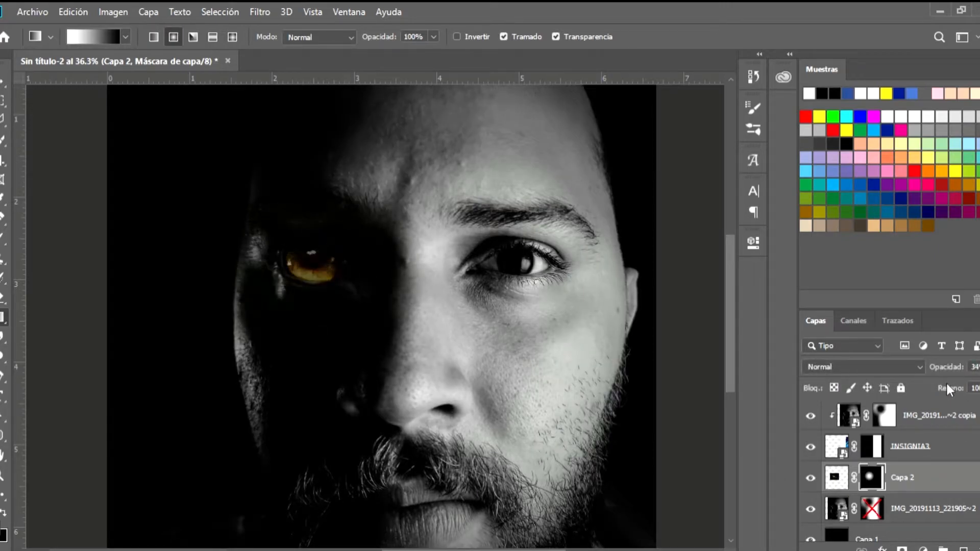
shift+click(872, 508)
Step: Erase the remaining visible edges around the yellow eye on its layer mask with a 515 px soft eraser
key(e)
drag(378, 291, 253, 316)
mouse_move(252, 411)
mouse_down()
mouse_move(449, 345)
mouse_move(381, 332)
mouse_move(329, 225)
mouse_up()
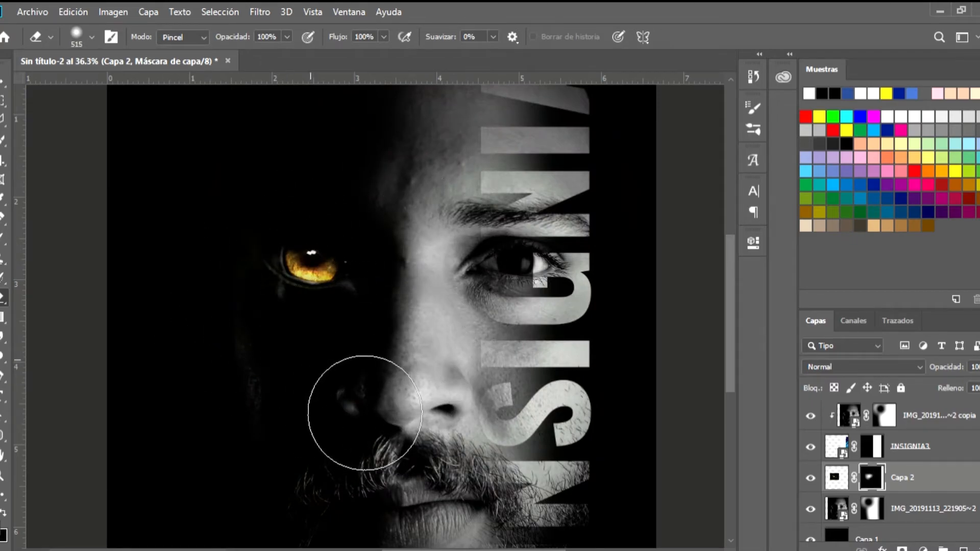
Step: Place a horizontal guide through the eyes, then scale the yellow eye to 105.61% and rotate it to -4.66°
mouse_move(423, 78)
mouse_down()
mouse_move(423, 262)
mouse_move(374, 271)
mouse_up()
click(2, 83)
key(ctrl+t)
drag(427, 366, 445, 373)
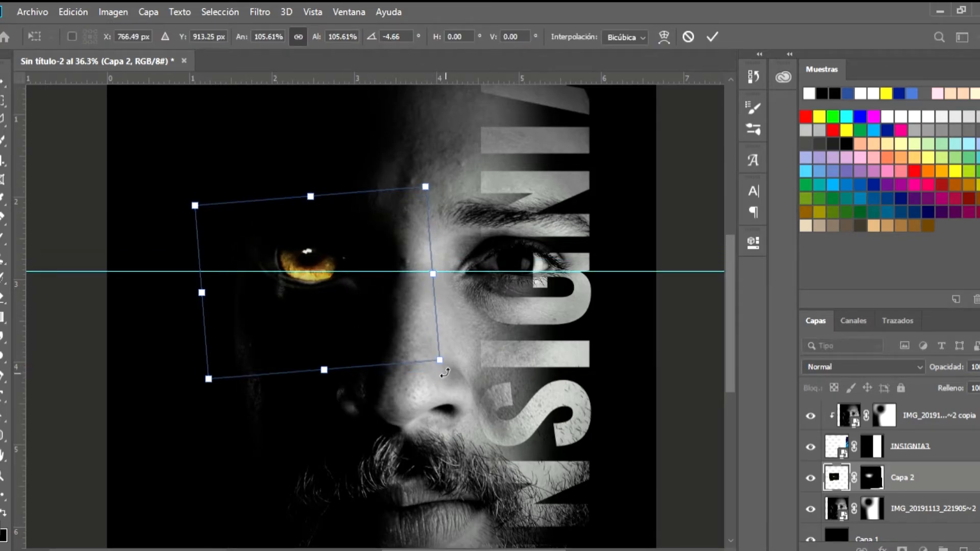
key(Return)
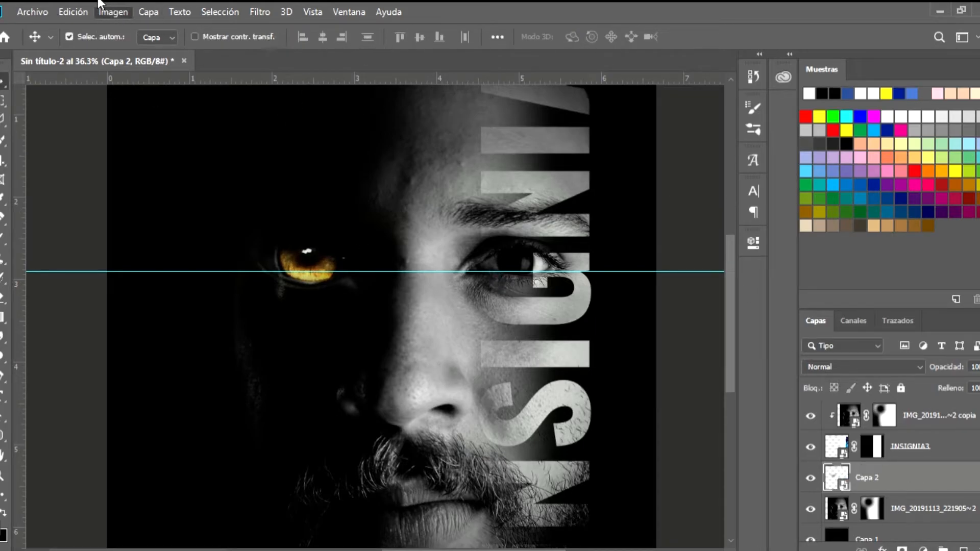
Step: Turn the yellow eye blue with a Hue/Saturation smart filter on its layer
key(i)
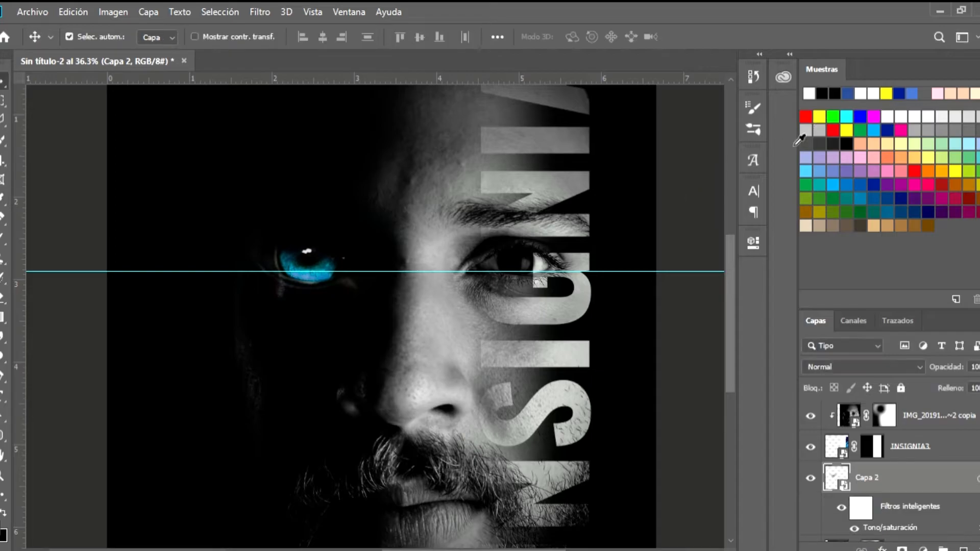
scroll(404, 202, down, 2)
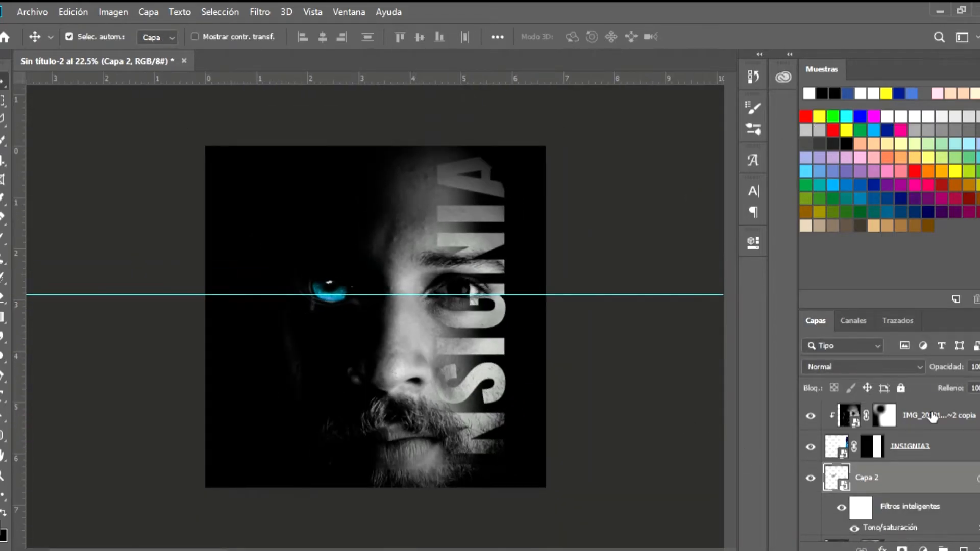
Step: Select the clipped copy, lettering, eye and photo layers and shift them together towards the left side of the canvas
click(933, 417)
scroll(931, 433, down, 2)
shift+click(922, 500)
key(shift+Left)
key(shift+Left)
key(shift+Left)
key(shift+Left)
key(shift+Left)
key(shift+Left)
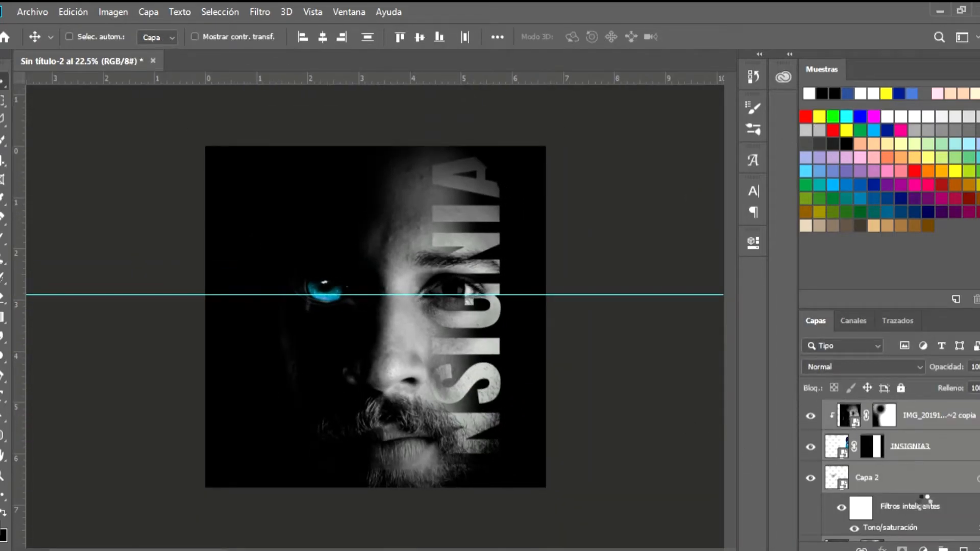
key(ctrl+t)
drag(440, 302, 411, 309)
key(Return)
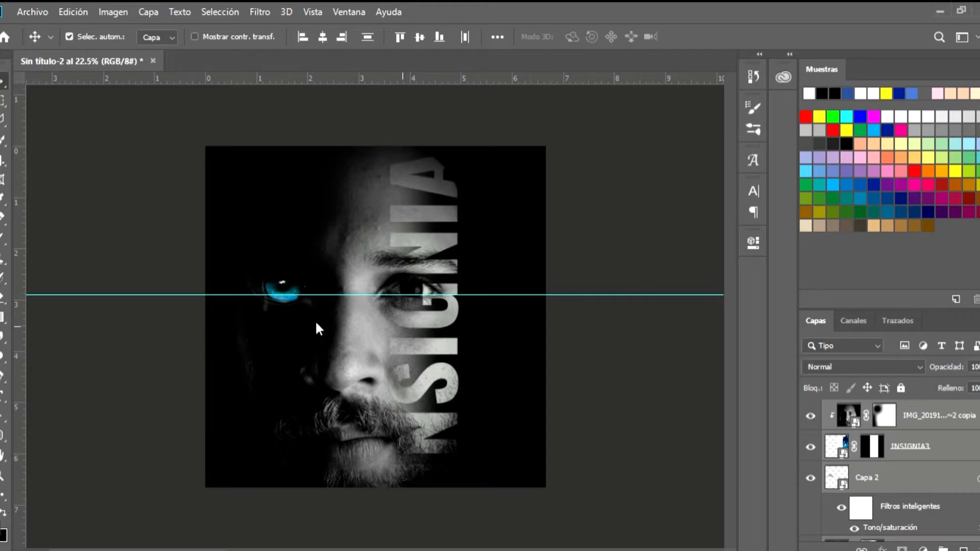
Step: Place the Recurso-12 geometric wolf line art above the other layers and colour its lines grey
drag(391, 341, 293, 342)
key(Return)
key(i)
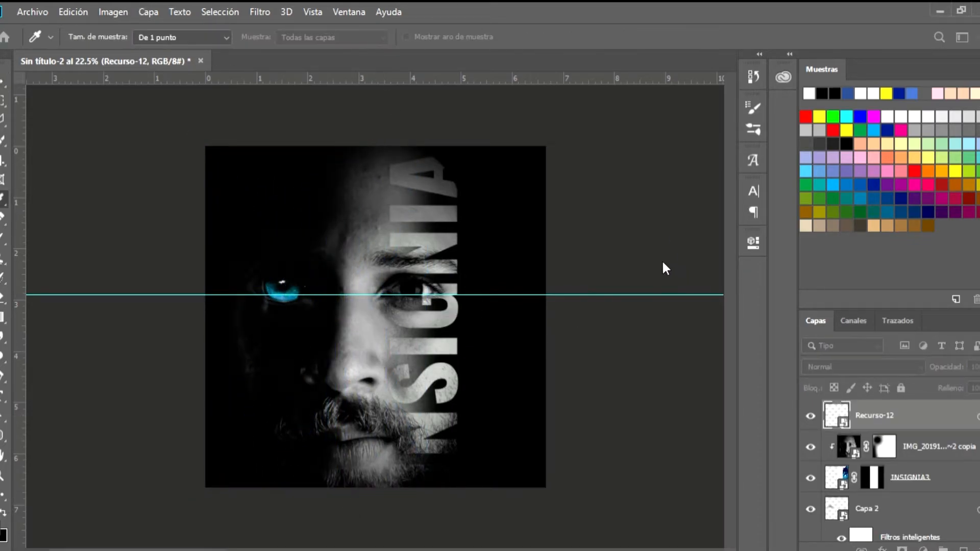
click(836, 103)
key(ctrl+t)
key(Return)
key(ctrl+z)
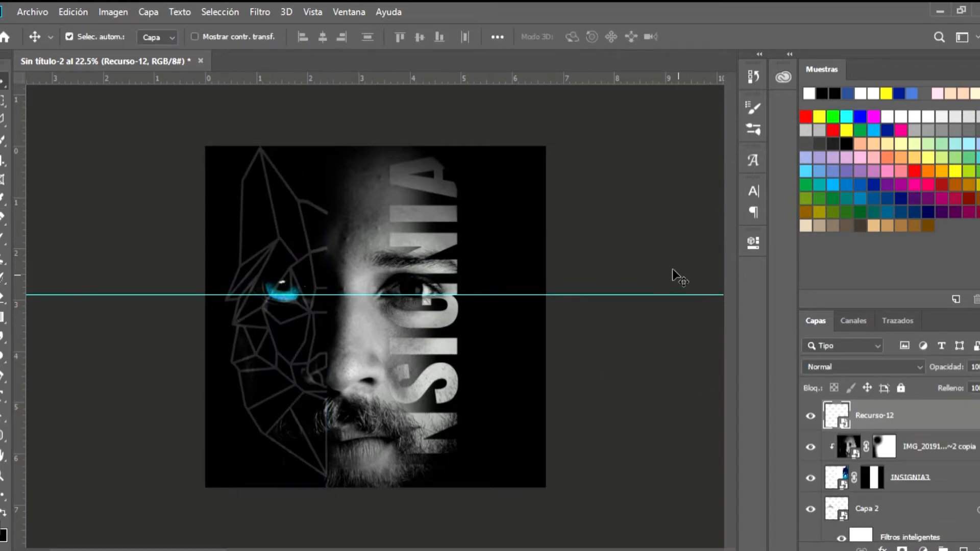
Step: Scale the Recurso-12 line art to 119.96% and align it around the blue eye on the dark half of the face
key(ctrl+t)
drag(545, 146, 574, 118)
drag(415, 227, 427, 212)
drag(569, 102, 579, 97)
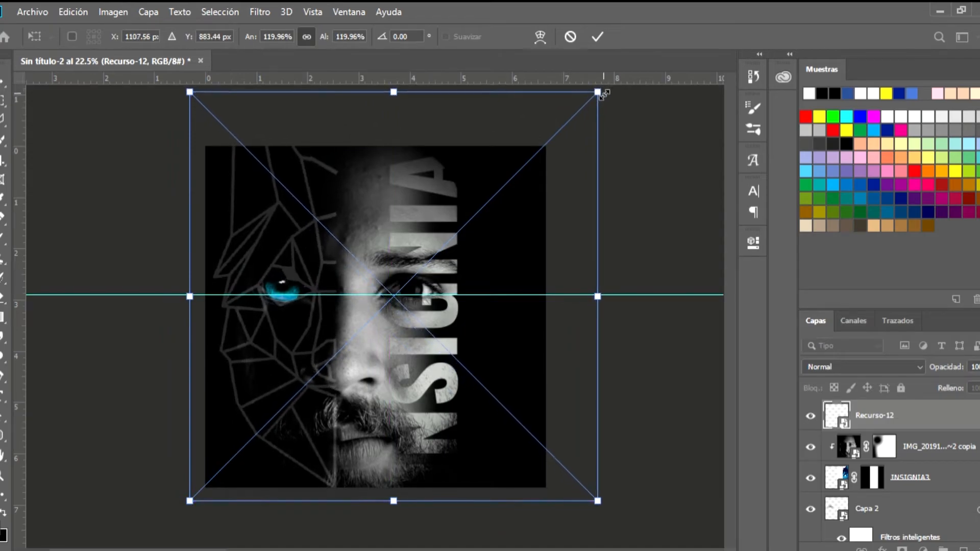
key(Return)
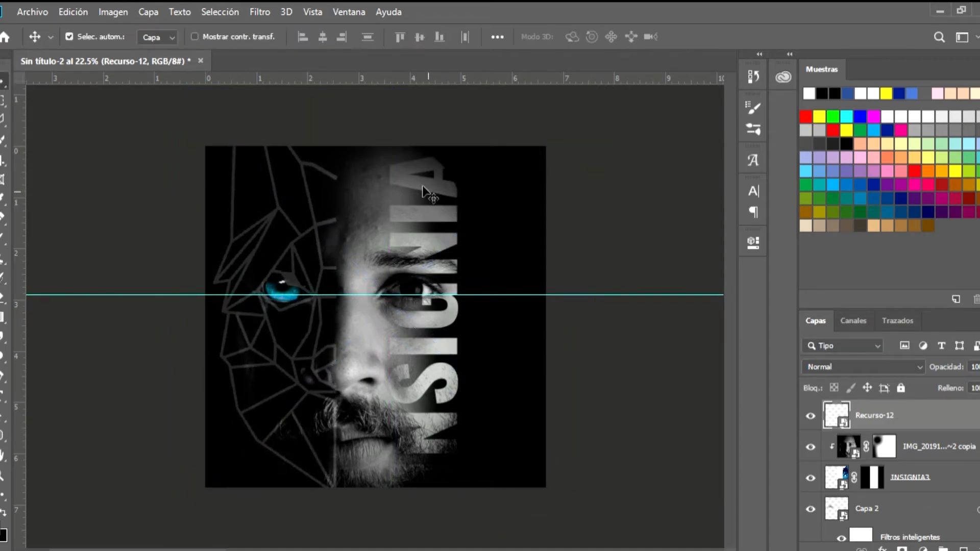
Step: Add a mask to Recurso-12 and fade the line art towards the nose with a white-to-black linear gradient
click(901, 549)
key(g)
drag(283, 293, 364, 297)
click(154, 37)
drag(195, 302, 306, 294)
Step: Lower the opacity of the Recurso-12 layer to 78%
drag(961, 378, 976, 379)
scroll(293, 346, down, 3)
scroll(311, 340, up, 6)
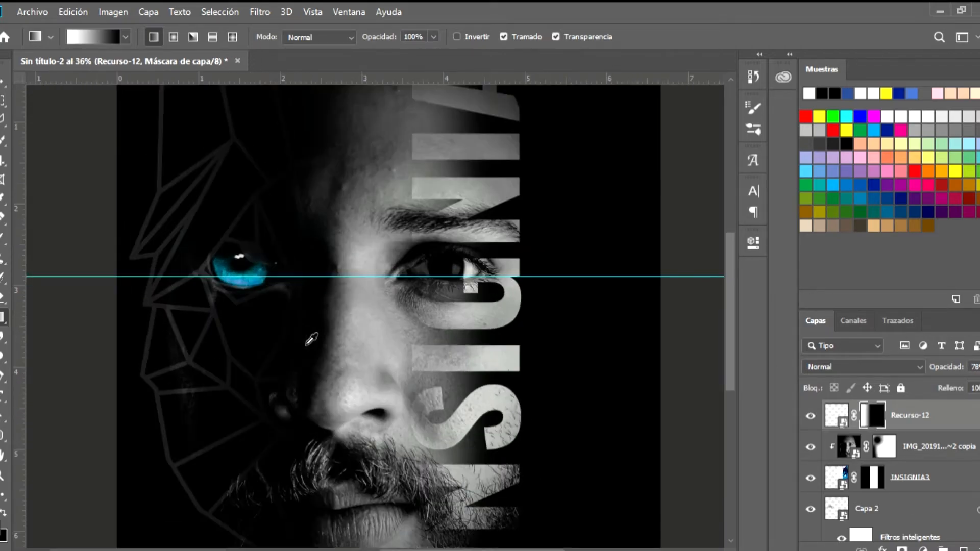
Step: Delete the layer mask from the IMG_20191113_221905~2 copia 2 photo layer
scroll(364, 357, down, 2)
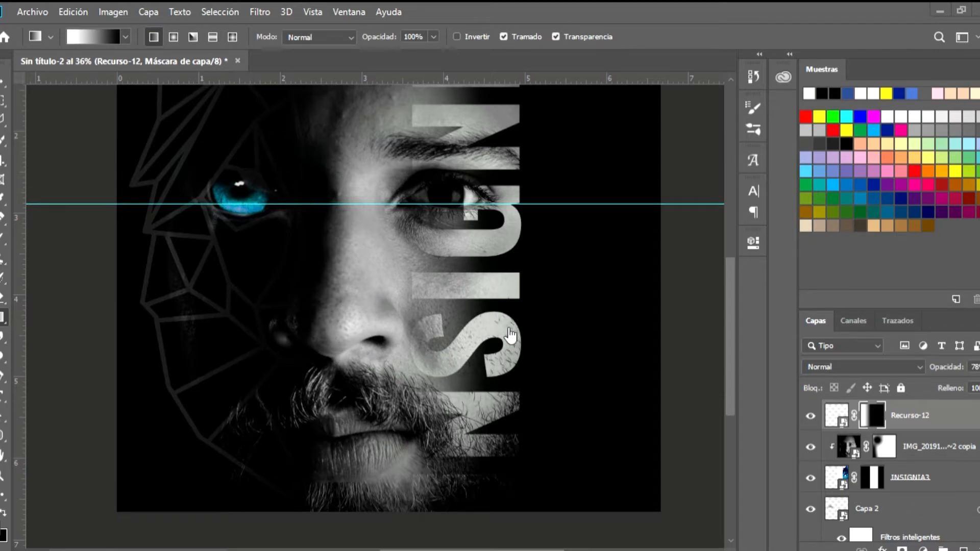
scroll(506, 403, down, 2)
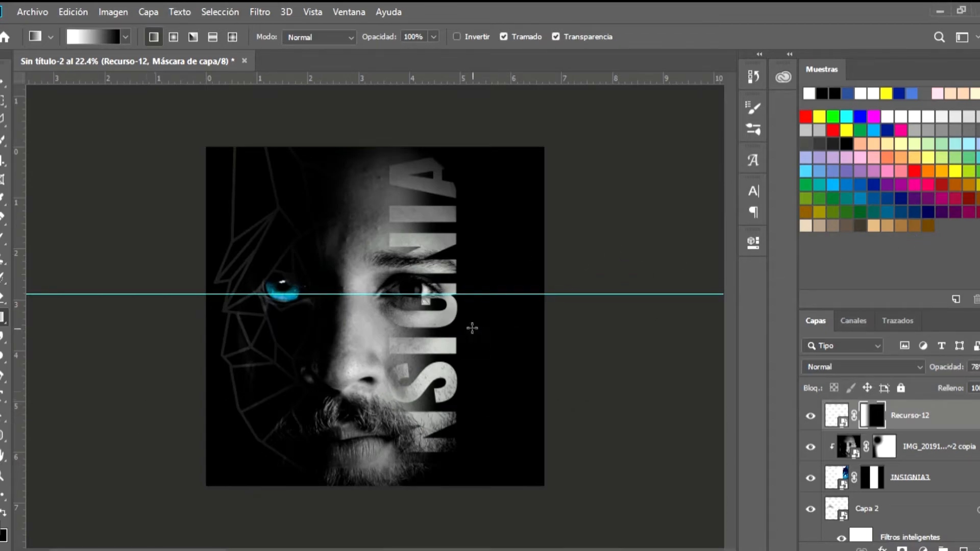
scroll(898, 460, down, 3)
click(929, 495)
shift+click(871, 493)
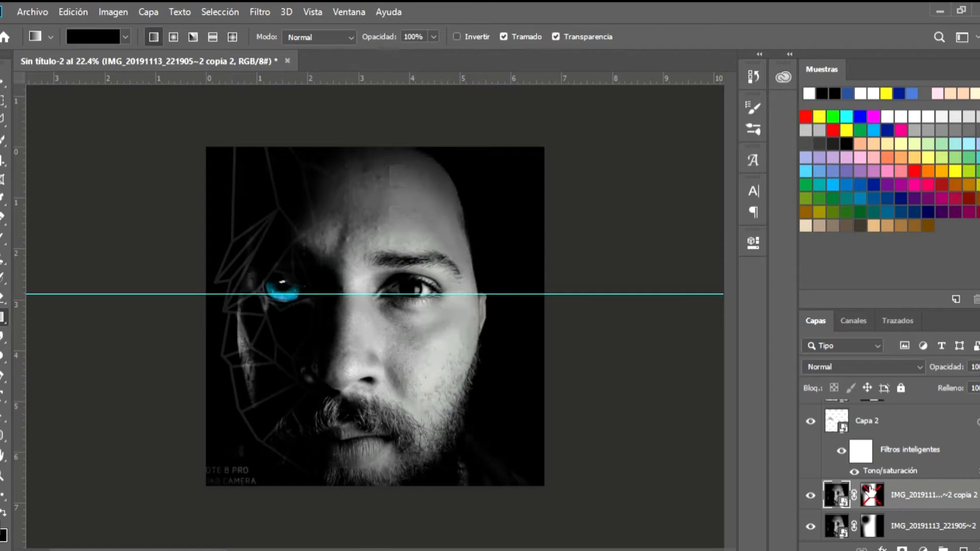
drag(866, 493, 976, 547)
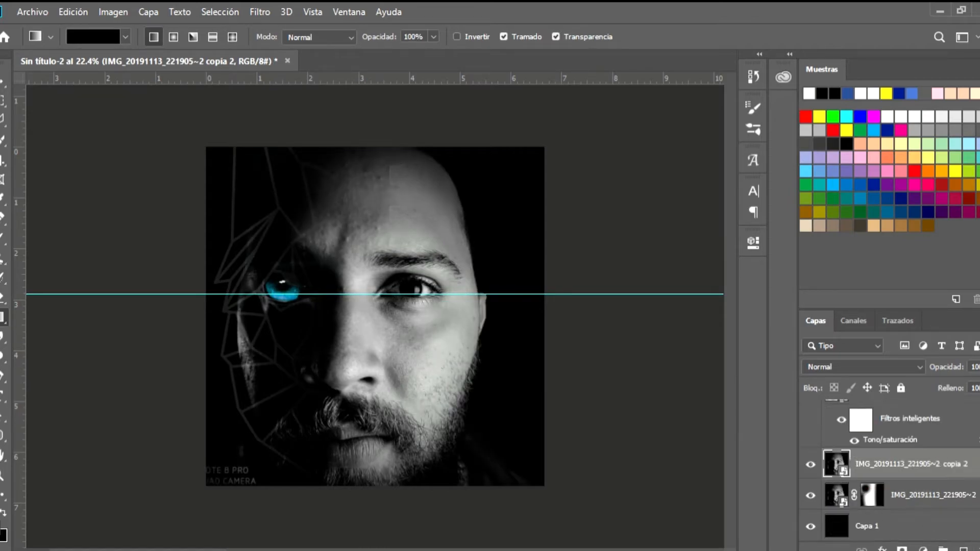
Step: Add an empty layer above the IMG_20191113_221905~2 copia 2 layer and give that photo layer a fresh mask
click(3, 297)
key(ctrl+shift+alt+n)
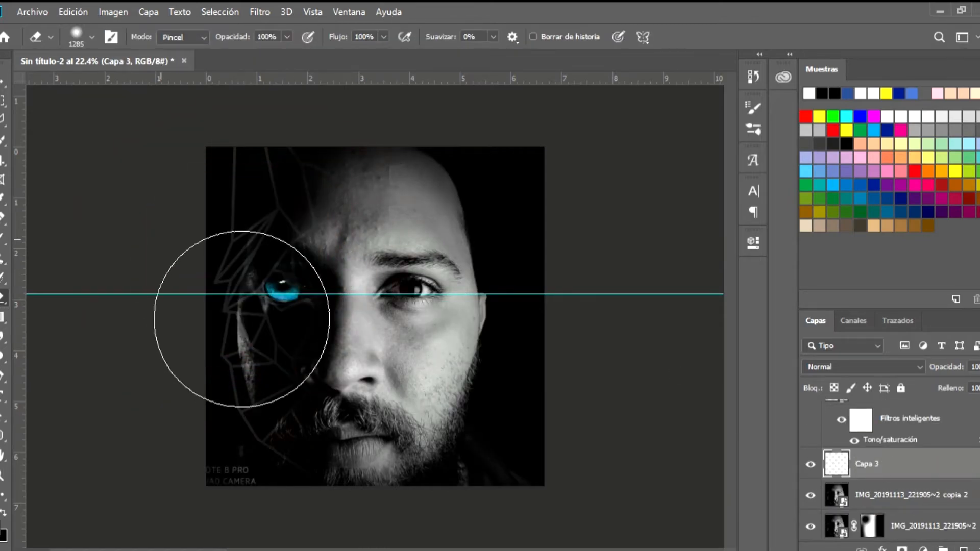
click(869, 493)
click(902, 549)
Step: Fade the outer edges of the face on the masks of the copia 2 and base photo layers with a soft 1285 px eraser
mouse_move(244, 495)
mouse_down()
mouse_move(221, 232)
mouse_move(195, 301)
mouse_move(258, 427)
mouse_move(199, 477)
mouse_move(255, 458)
mouse_move(273, 550)
mouse_up()
mouse_move(638, 284)
mouse_down()
mouse_move(642, 503)
mouse_move(651, 357)
mouse_move(670, 534)
mouse_move(689, 278)
mouse_move(564, 474)
mouse_move(495, 349)
mouse_move(460, 481)
mouse_move(575, 498)
mouse_up()
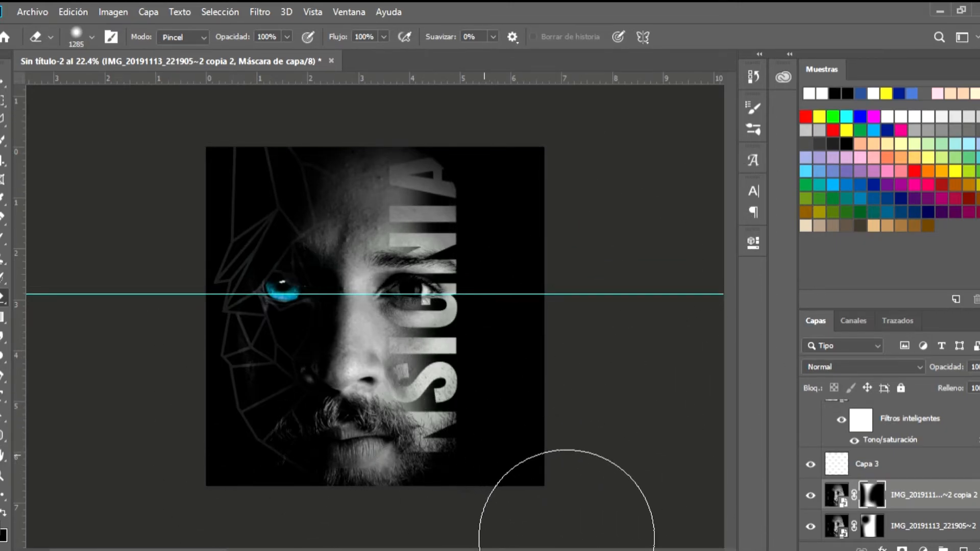
key(ctrl+z)
key(ctrl+z)
drag(619, 393, 633, 228)
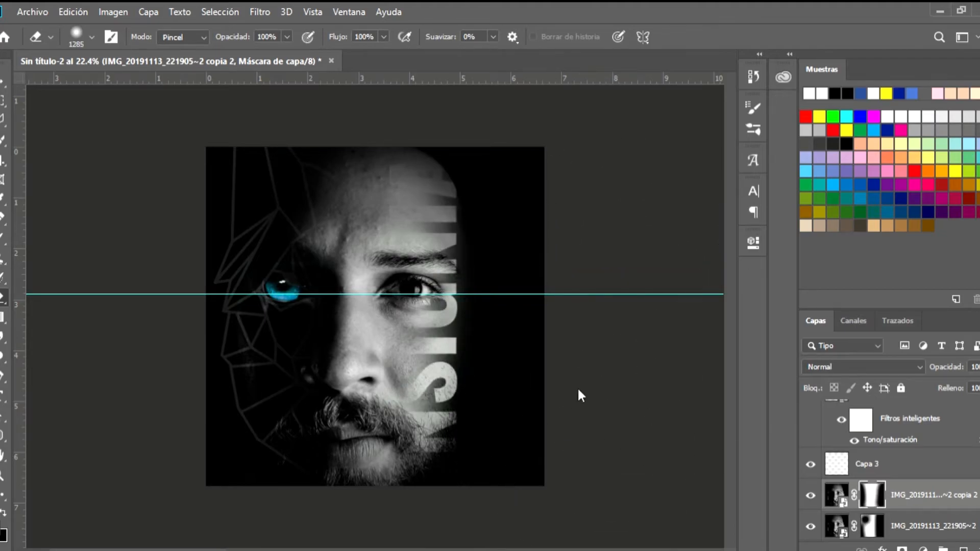
click(872, 526)
drag(503, 408, 776, 550)
scroll(879, 461, up, 4)
click(886, 446)
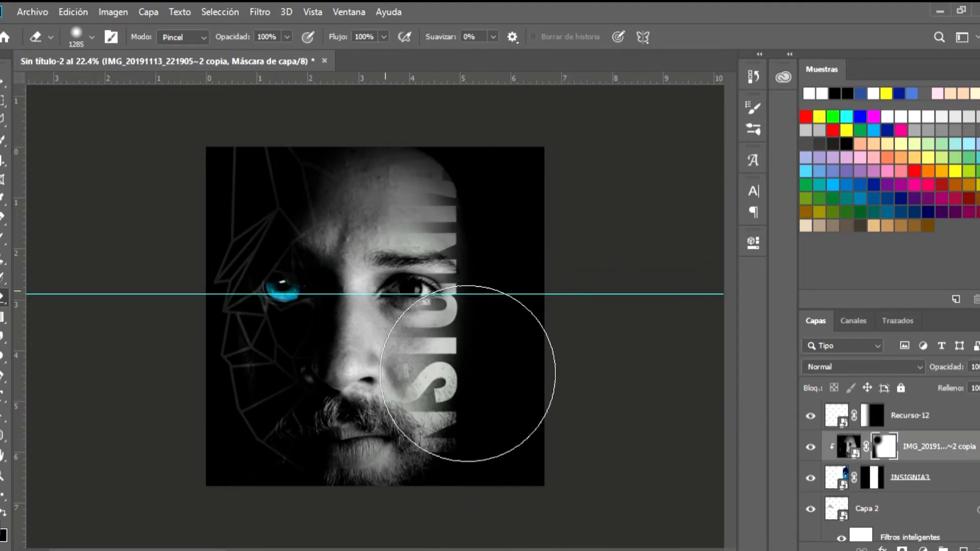
scroll(893, 460, down, 3)
click(872, 520)
key(ctrl+z)
mouse_move(454, 327)
mouse_down()
mouse_move(445, 433)
mouse_move(520, 371)
mouse_up()
key(ctrl+z)
drag(464, 265, 469, 398)
key(ctrl+z)
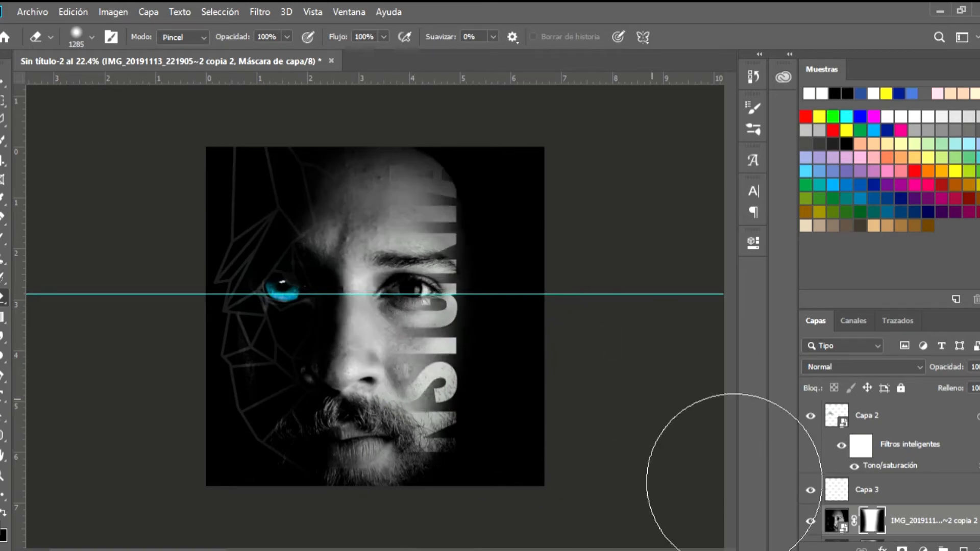
Step: Fade the outer edge of the INSIGNIA lettering on the INSIGNIA3 layer's mask with the soft eraser
scroll(893, 460, up, 3)
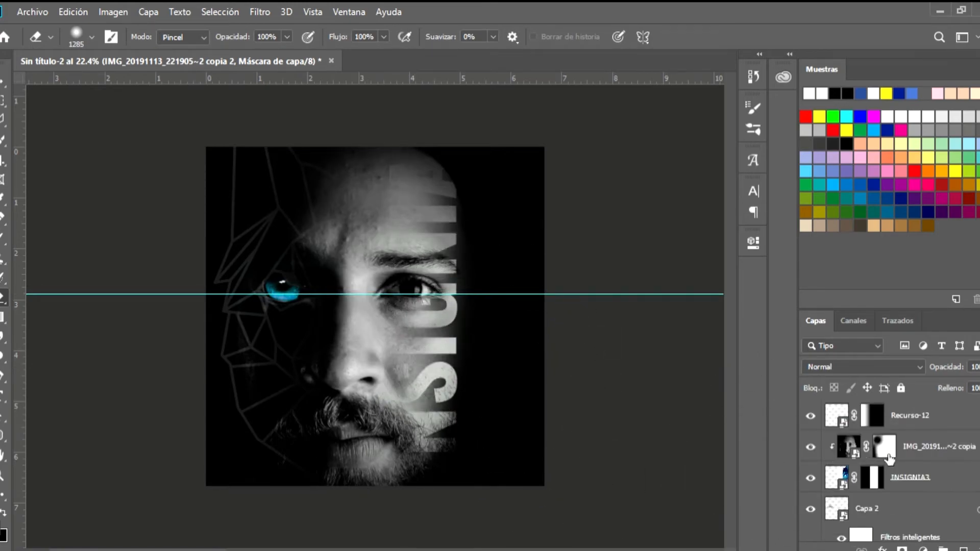
click(872, 477)
mouse_move(605, 516)
mouse_down()
mouse_move(634, 391)
mouse_move(631, 484)
mouse_up()
Step: Soften the mask of the clipped photo copy with a 2305 px eraser and set that layer's blend mode to Luz fuerte
click(886, 452)
drag(541, 230, 587, 338)
key(ctrl+z)
alt+right_click(495, 280)
click(583, 299)
click(574, 351)
key(ctrl+z)
scroll(746, 545, up, 1)
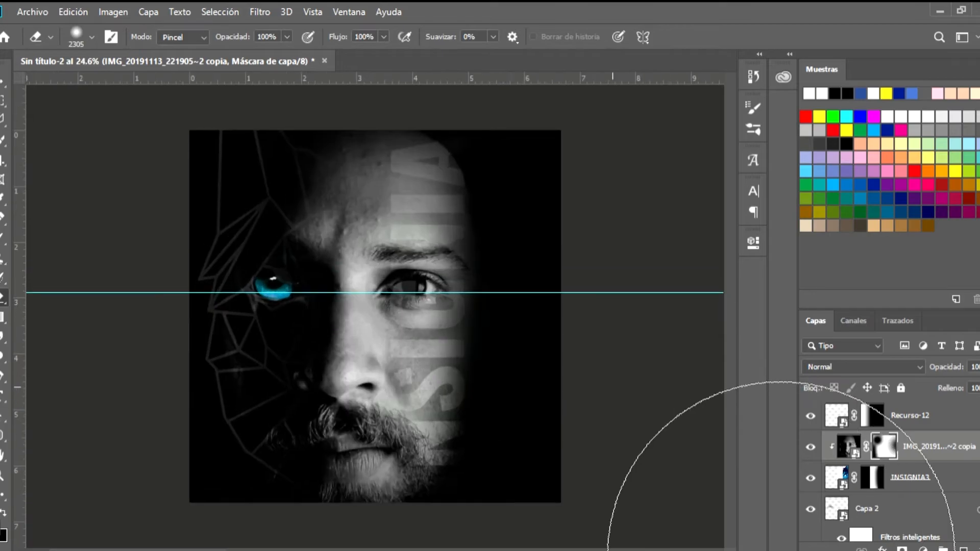
click(860, 366)
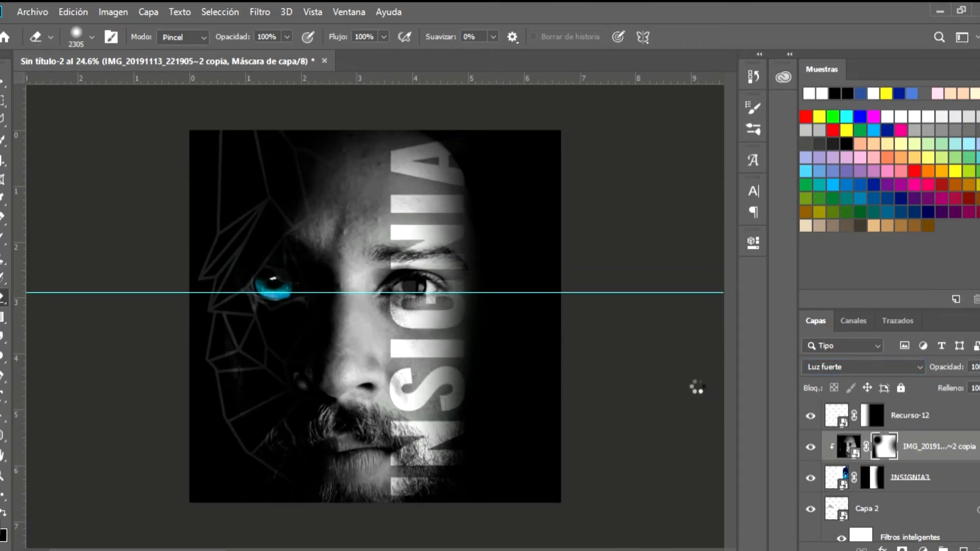
Step: Add a vertical guide near the canvas centre, then scale down all layers from Recurso-12 to the base photo and centre the face on it
click(911, 416)
scroll(911, 459, down, 5)
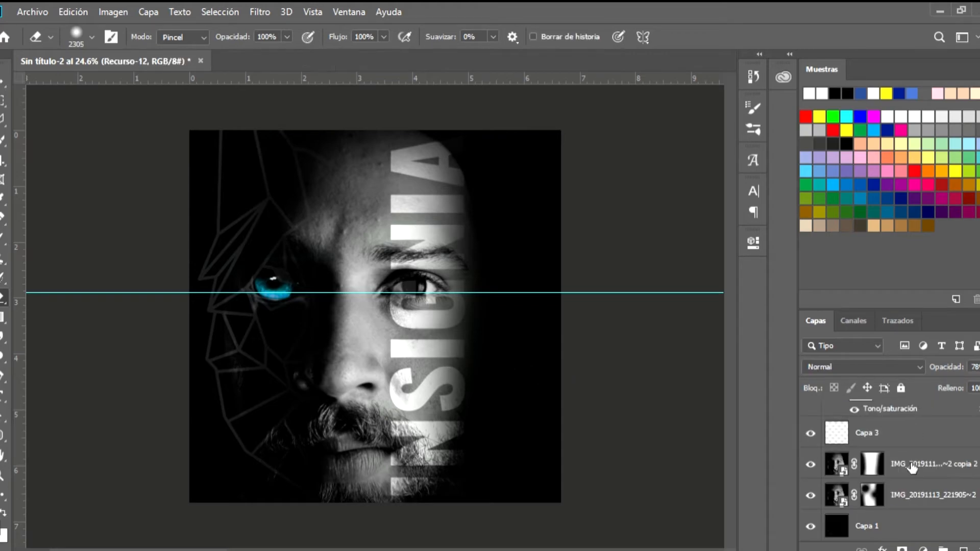
shift+click(914, 492)
drag(19, 297, 424, 294)
key(ctrl+t)
drag(687, 297, 665, 308)
drag(499, 285, 480, 284)
key(Return)
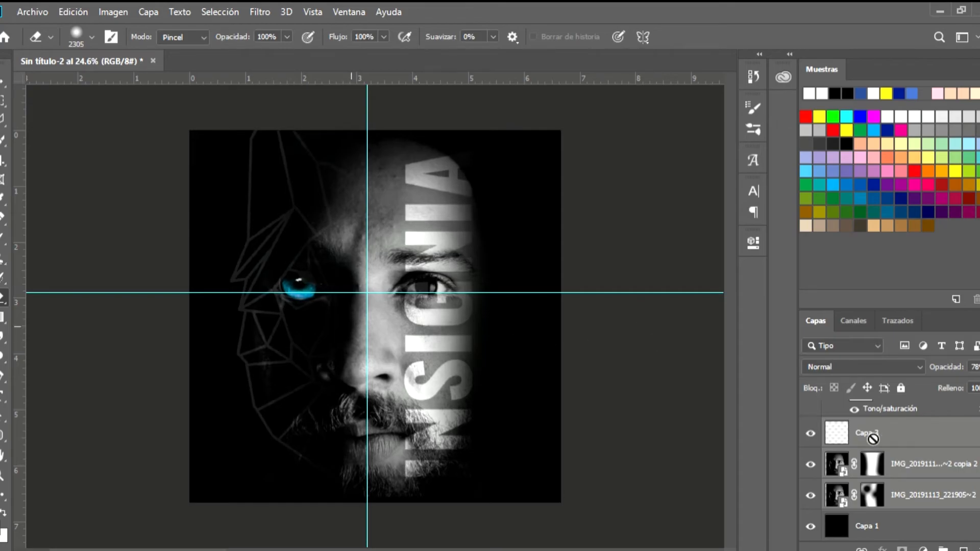
Step: Lower the Recurso-12 layer's opacity to 59% and soften the line art on its mask with the eraser
scroll(919, 469, up, 3)
click(810, 419)
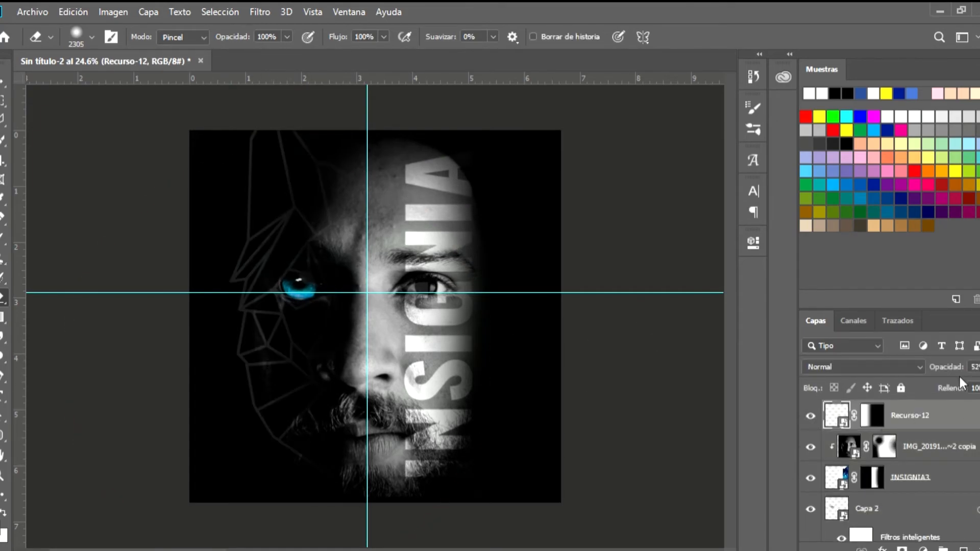
click(871, 415)
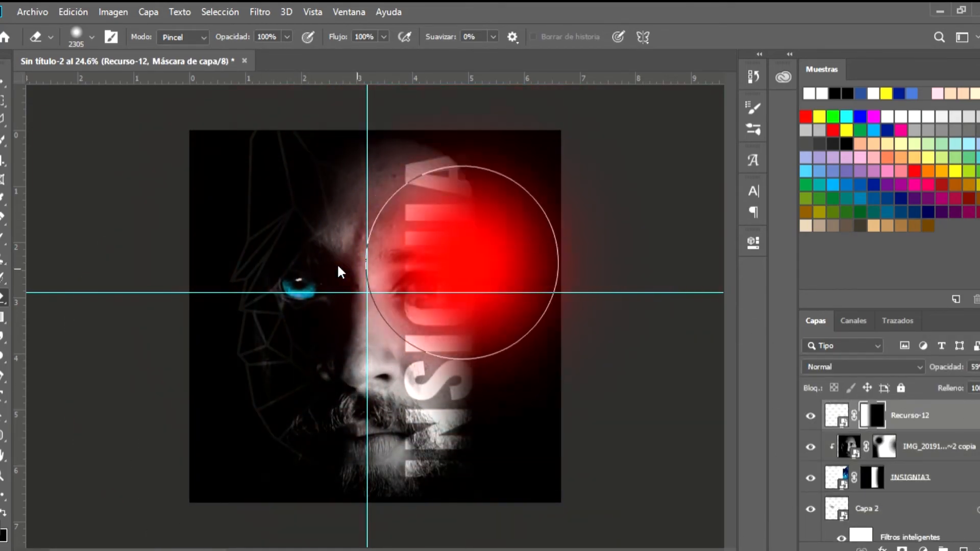
Step: Add the text "grafic desing" beside the lower face and colour it white
scroll(527, 501, up, 3)
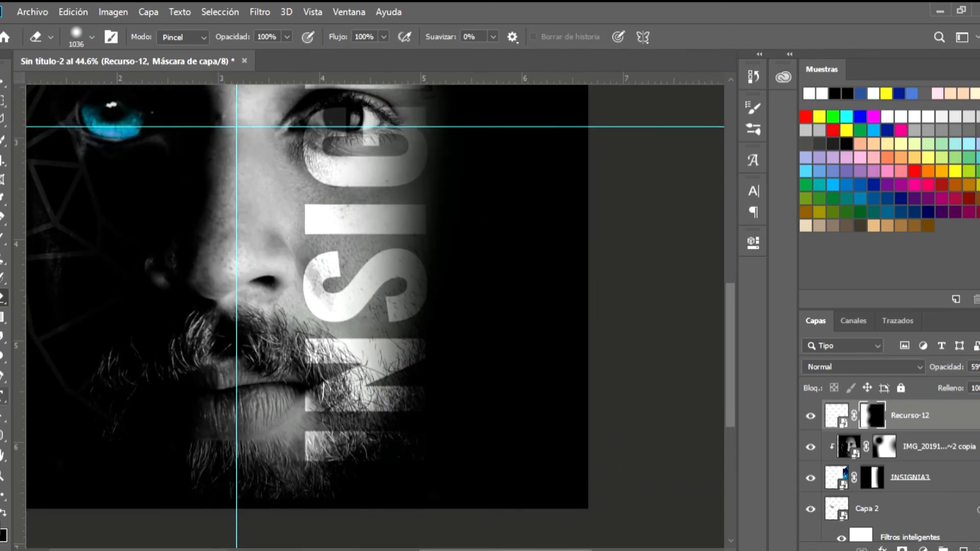
key(t)
click(530, 364)
key(BackSpace)
text(grafic desing)
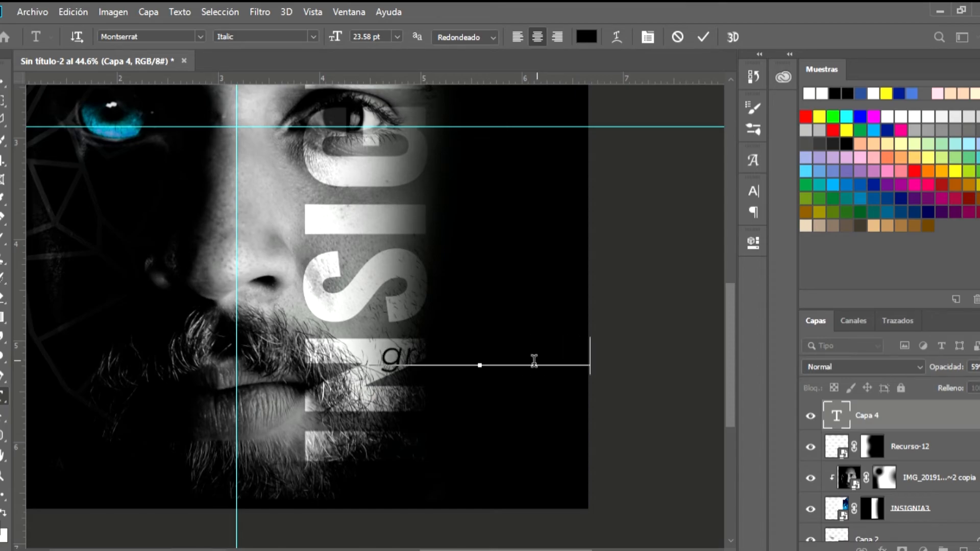
key(ctrl+Return)
click(591, 39)
click(566, 276)
click(893, 275)
Step: Set the text's font to Bombinate and capitalise both words as "Grafic Desing"
click(194, 37)
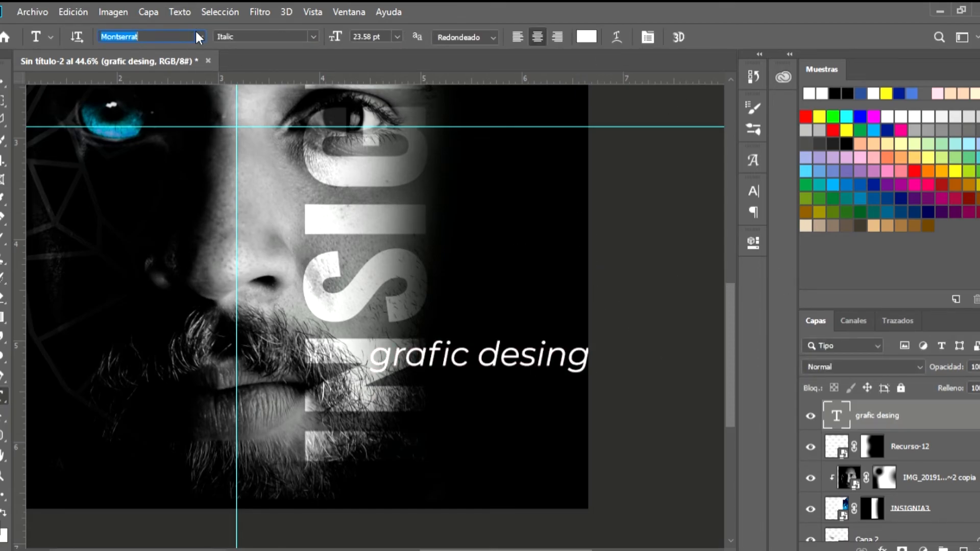
click(233, 89)
click(440, 357)
key(BackSpace)
text(G)
click(494, 359)
key(BackSpace)
text(D)
key(ctrl+Return)
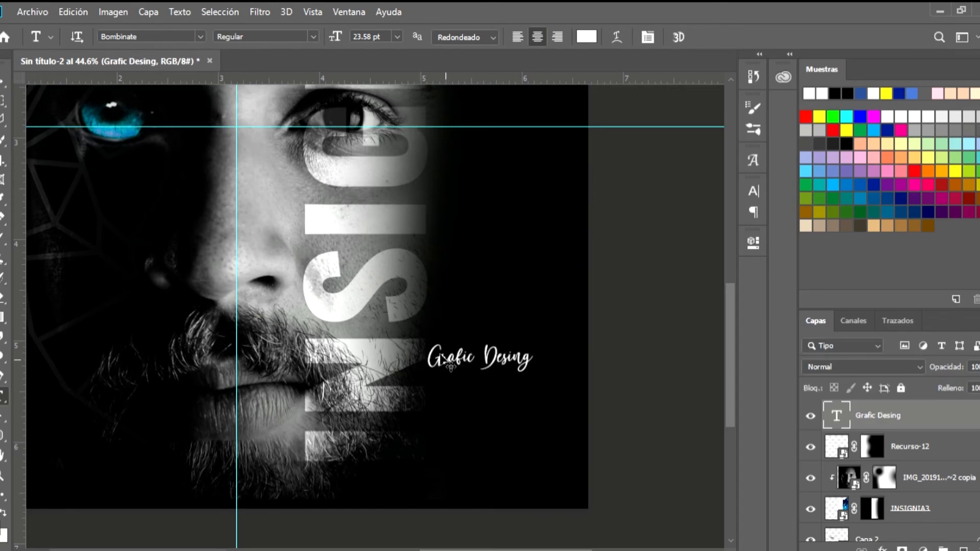
Step: Rotate the Grafic Desing text to vertical, enlarge it to 32.86 pt in the poster's lower right corner and lower its opacity to 16%
key(ctrl+t)
drag(504, 394, 540, 334)
drag(486, 366, 575, 457)
drag(551, 393, 539, 364)
key(Return)
key(ctrl+0)
drag(974, 352, 949, 353)
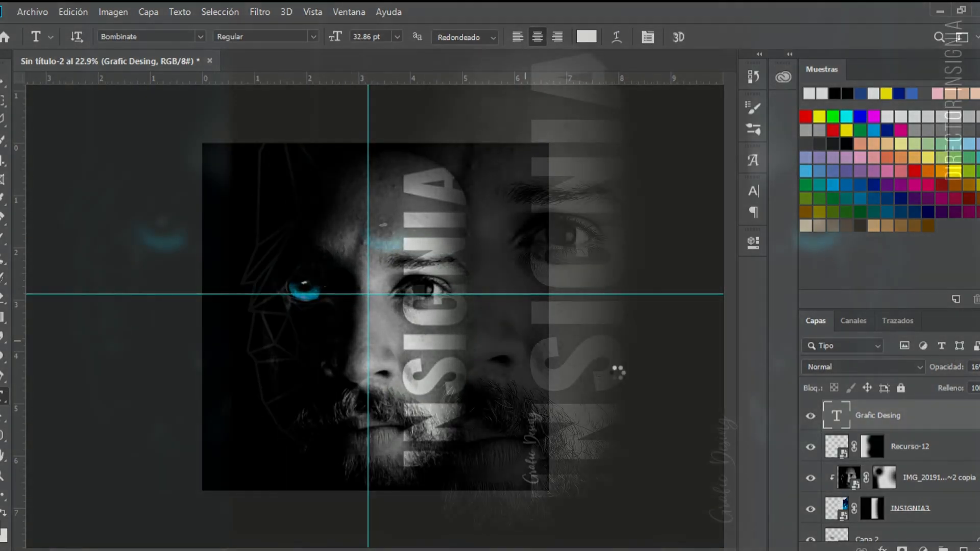